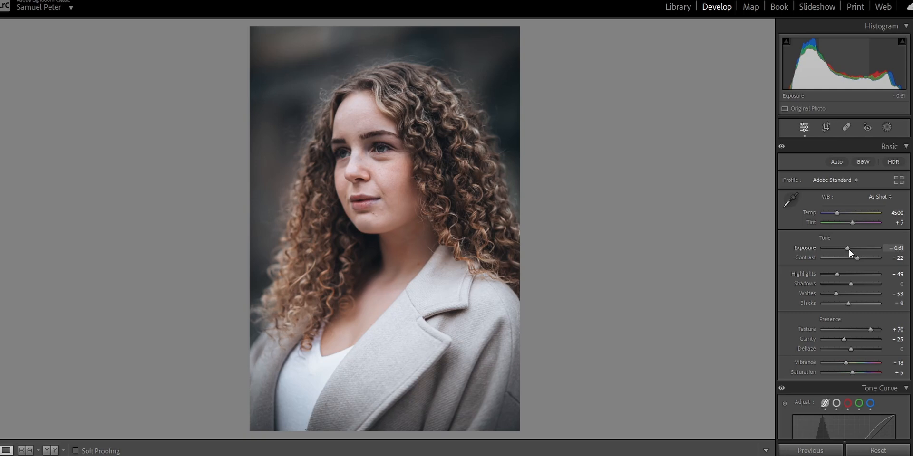
- Set the portrait's exposure to −1.23, shadows to +100, and both highlights and whites to −100
drag(847, 251, 845, 251)
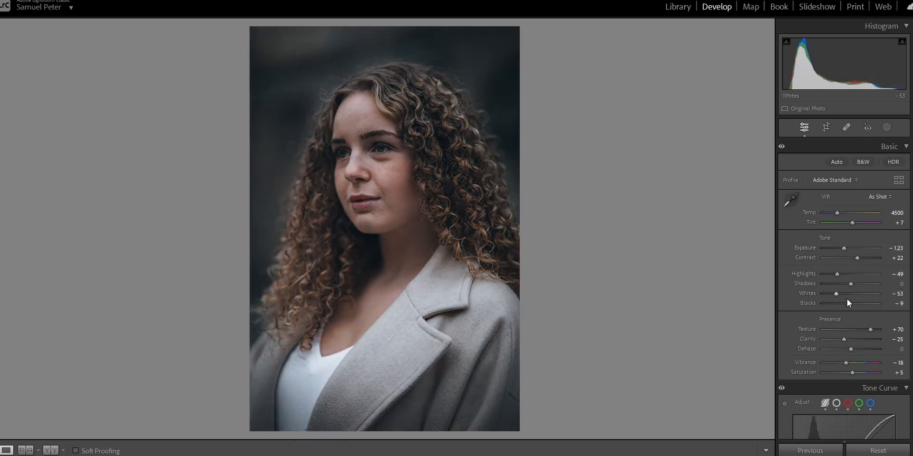
drag(851, 286, 878, 284)
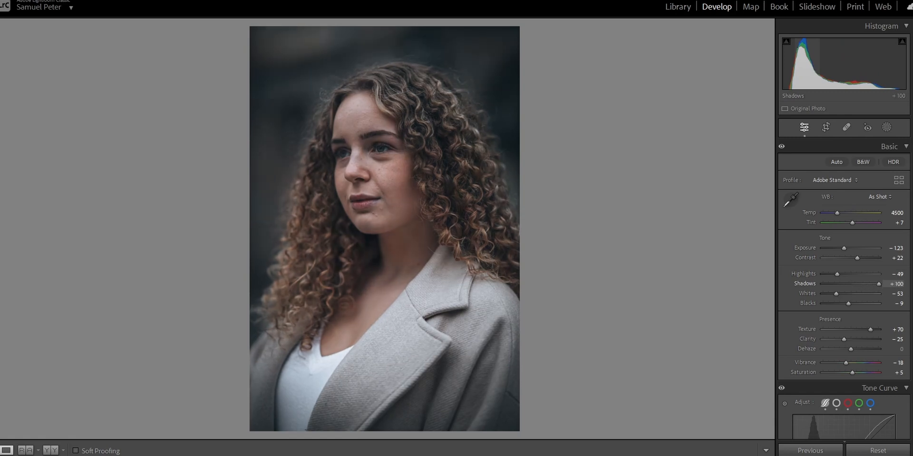
drag(837, 275, 808, 298)
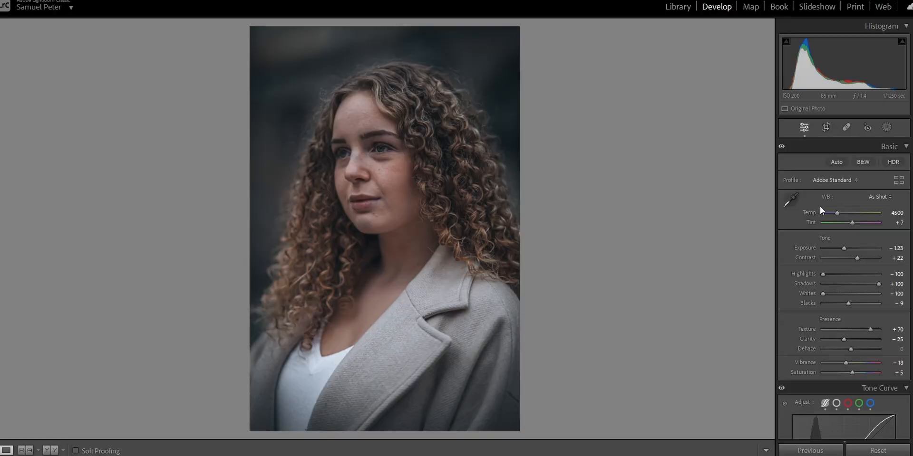
- Set the photo's white balance temperature to 5000
click(892, 213)
text(5000)
key(Return)
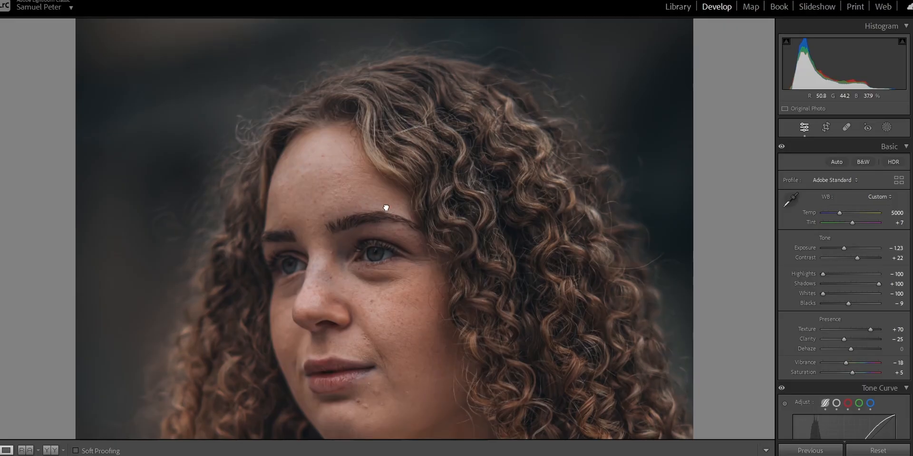
drag(381, 225, 381, 122)
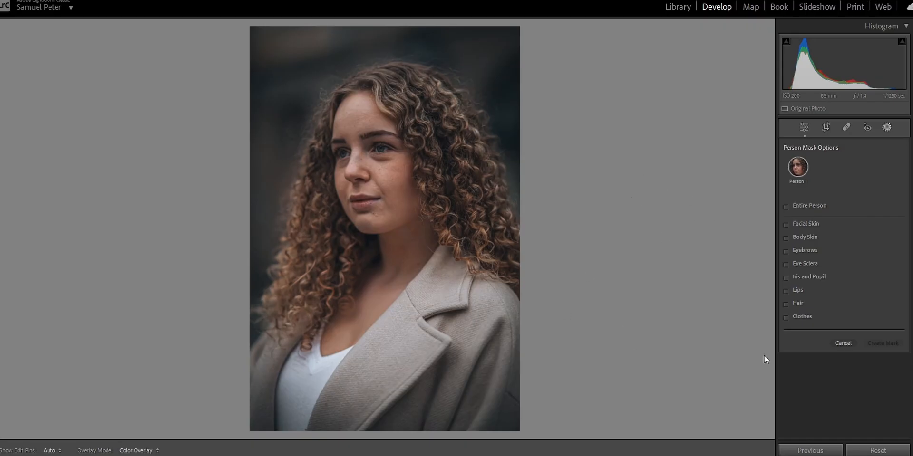
- Create one combined mask of Person 1's facial skin, body skin, eye sclera, iris and pupil, and lips
click(791, 291)
click(799, 279)
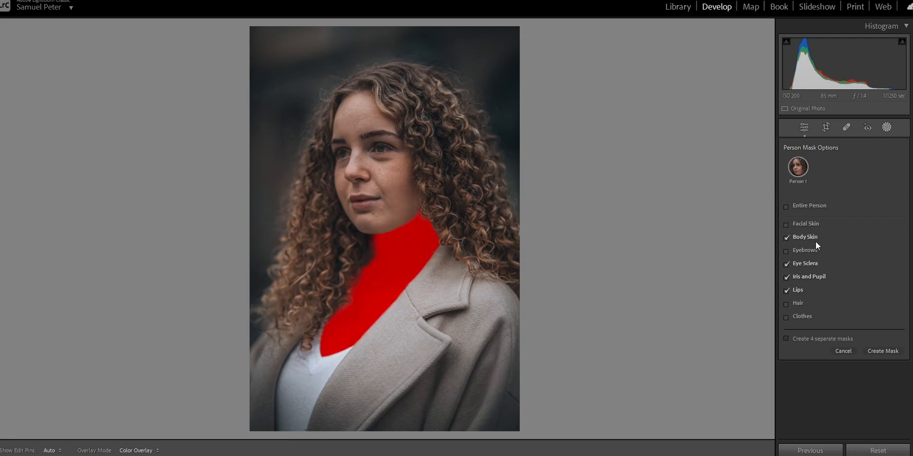
click(811, 225)
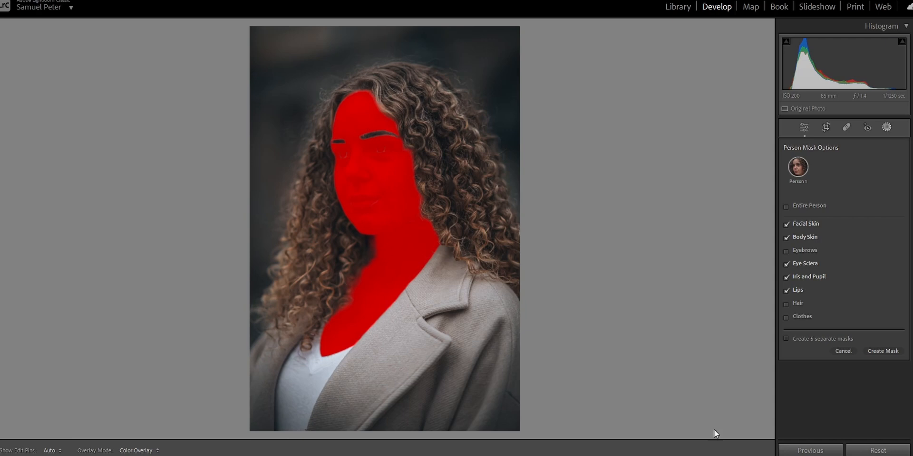
click(891, 352)
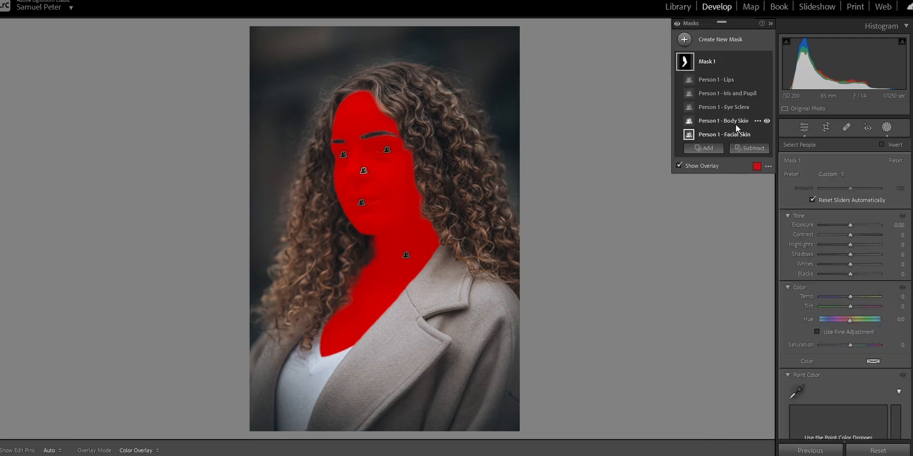
- Move the lips into their own mask and combine the iris and pupil with the eye sclera in another
drag(735, 81, 728, 43)
click(727, 113)
drag(730, 102, 714, 36)
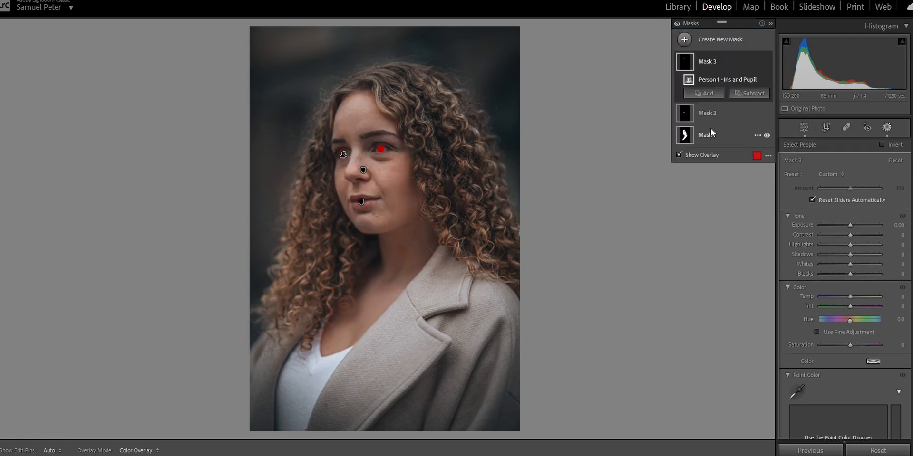
click(714, 142)
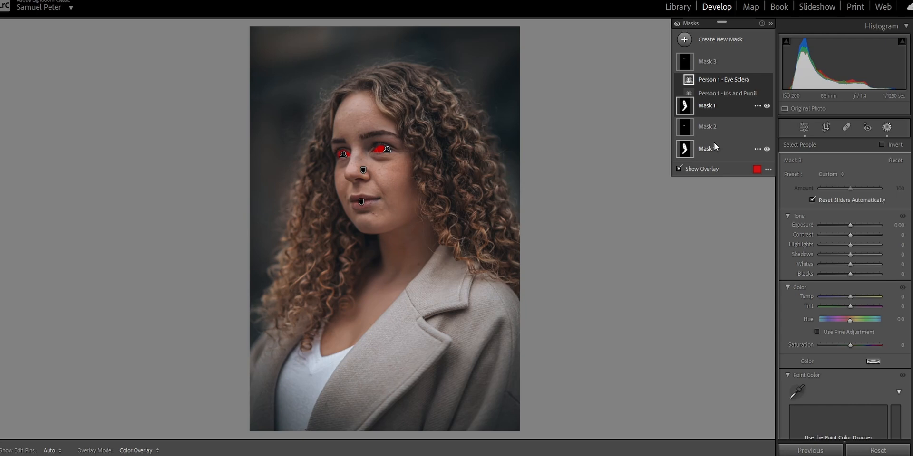
- Smooth the face and body skin by setting the skin mask's texture to −64, with the overlay hidden
click(703, 168)
click(437, 217)
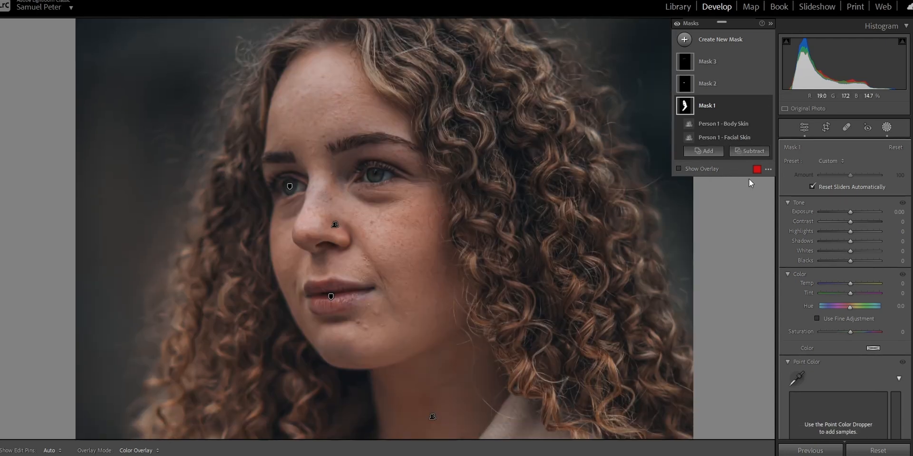
scroll(843, 251, down, 10)
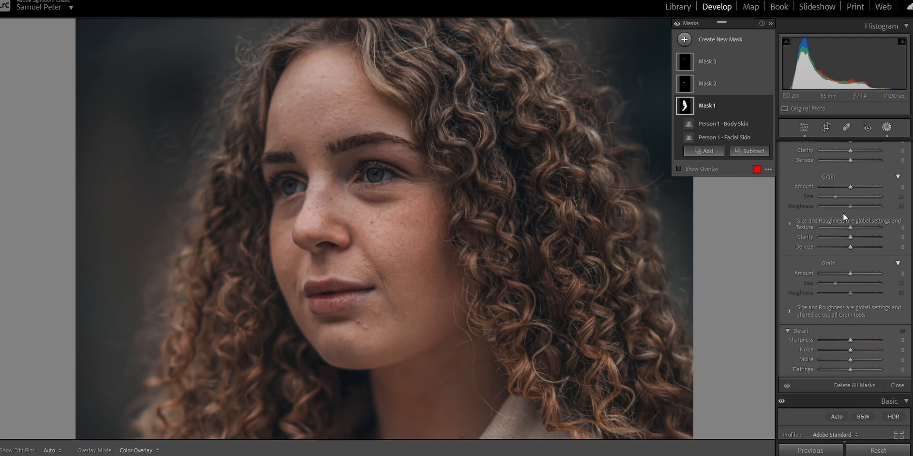
drag(848, 228, 837, 229)
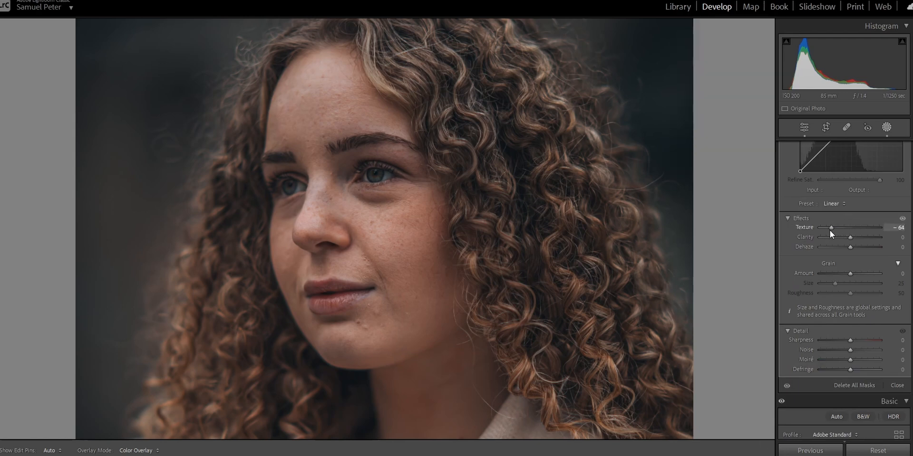
drag(829, 230, 829, 230)
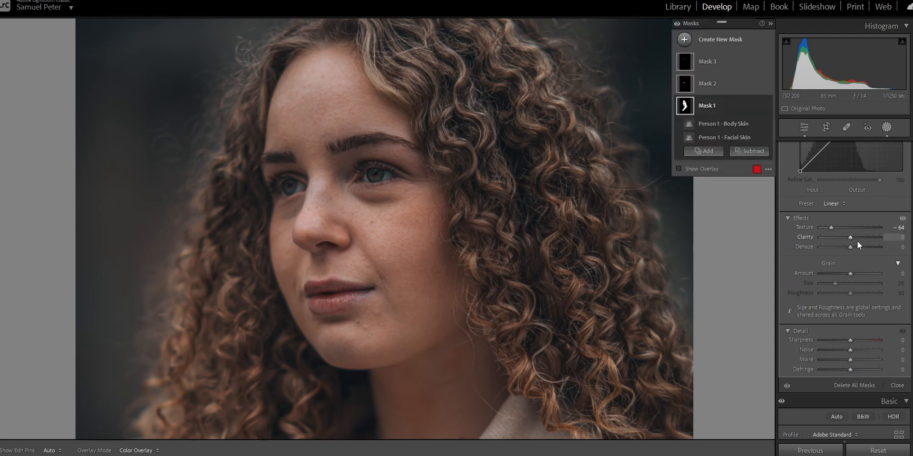
- Set the skin mask's shadows to 100 and compare the face with that mask off and on
scroll(857, 241, up, 10)
drag(851, 241, 895, 249)
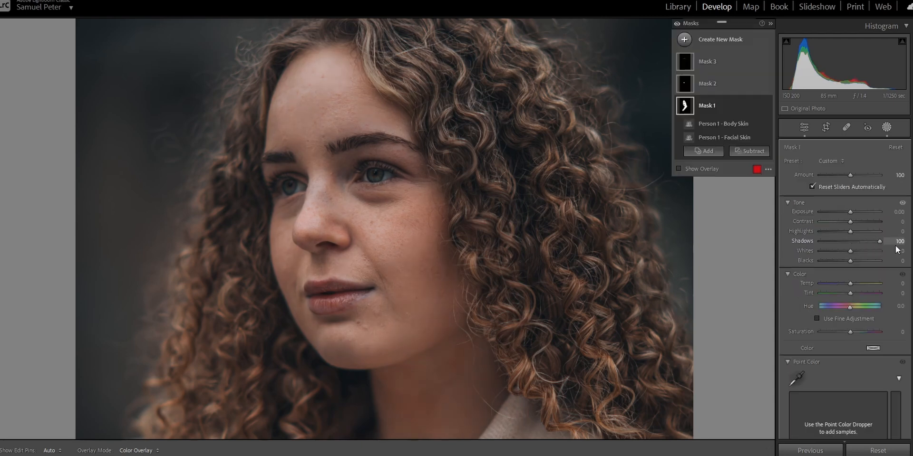
key(z)
key(z)
click(767, 106)
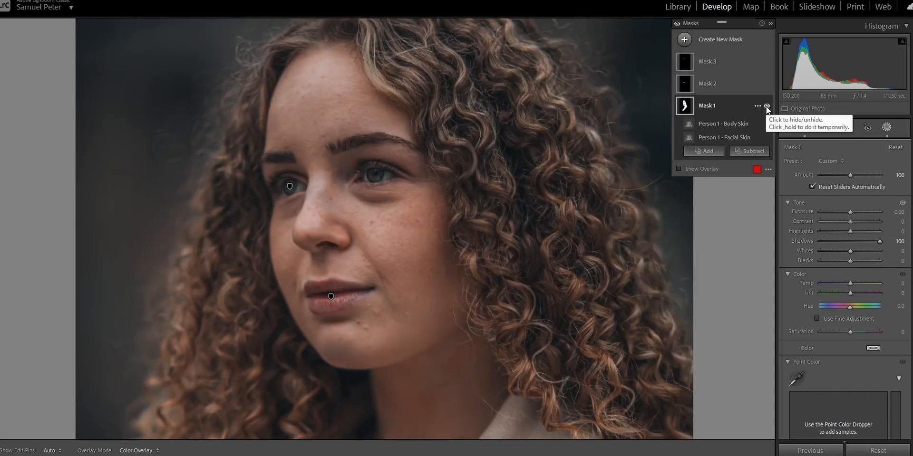
click(767, 106)
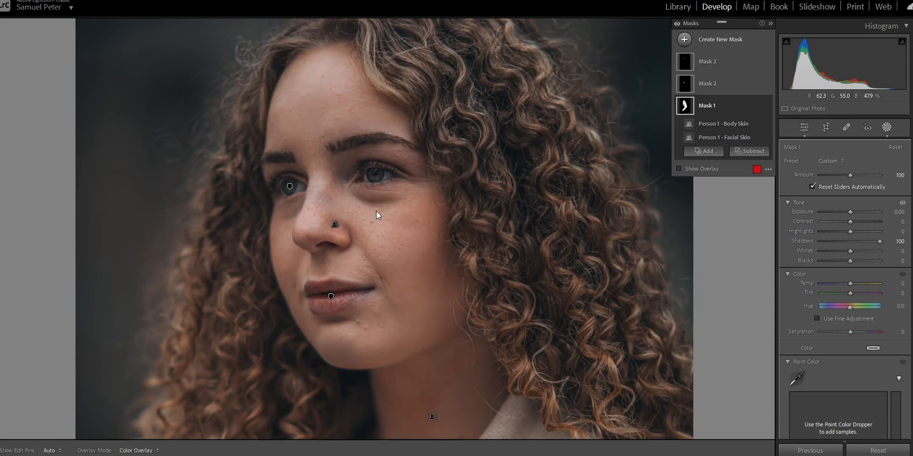
drag(375, 211, 376, 180)
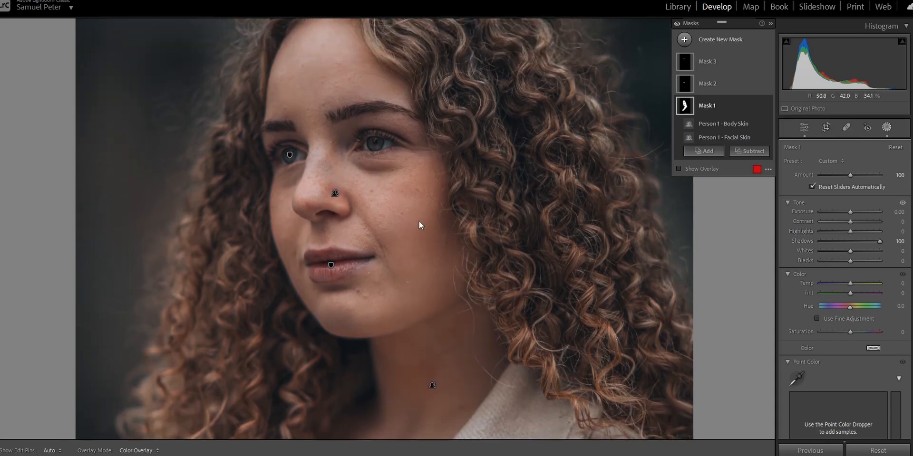
- Check the lips mask's coverage with the overlay, and soften the lips' surface detail
click(711, 81)
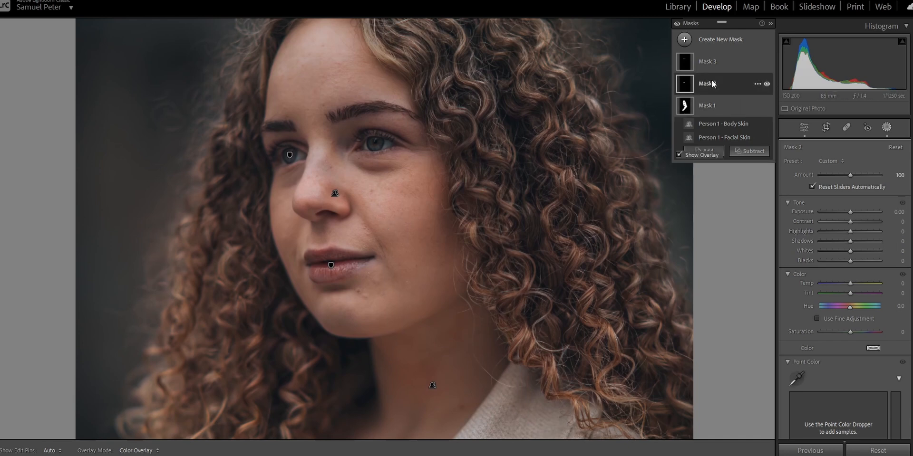
key(o)
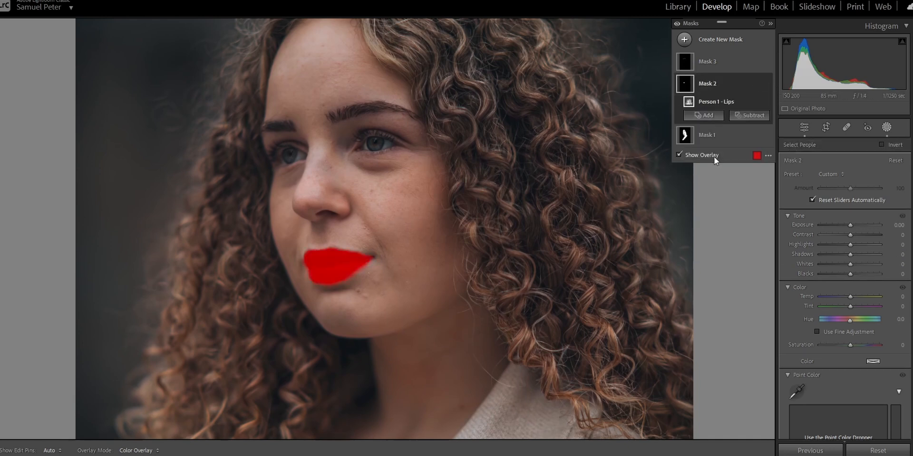
key(o)
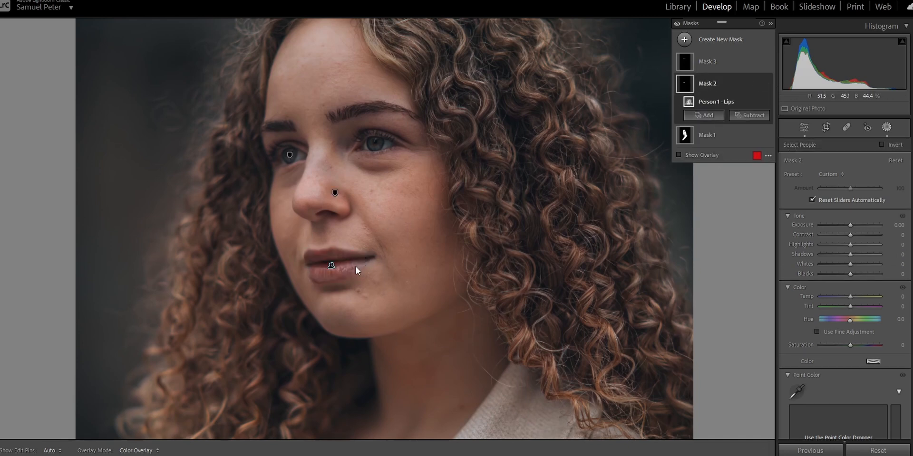
scroll(816, 321, down, 3)
scroll(815, 322, down, 5)
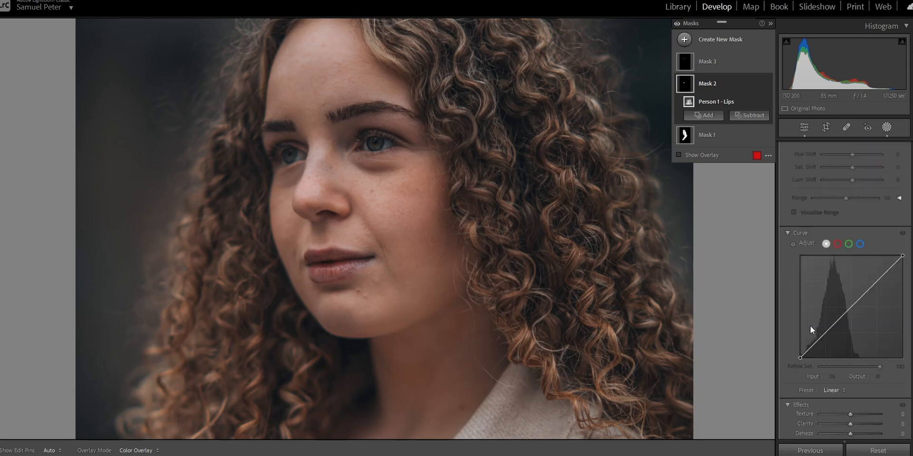
drag(852, 331, 830, 328)
scroll(830, 309, up, 10)
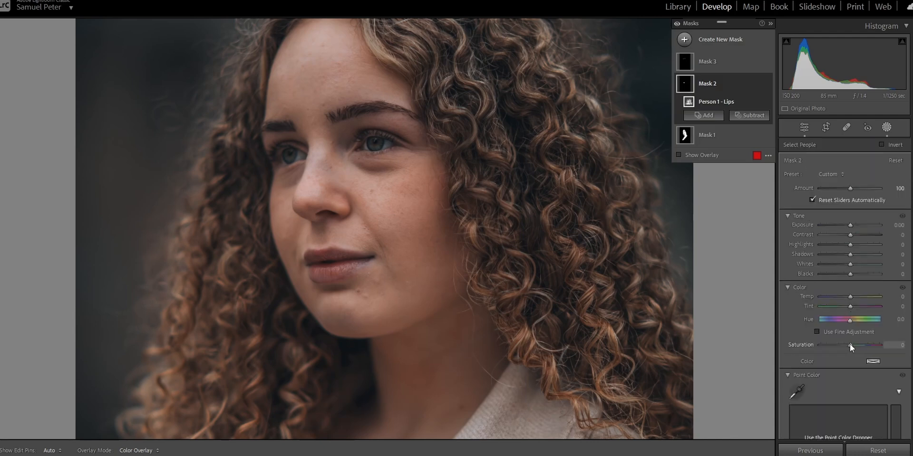
- Set the lips mask's saturation to 70 and compare the lips with that mask off and on
drag(850, 345, 872, 347)
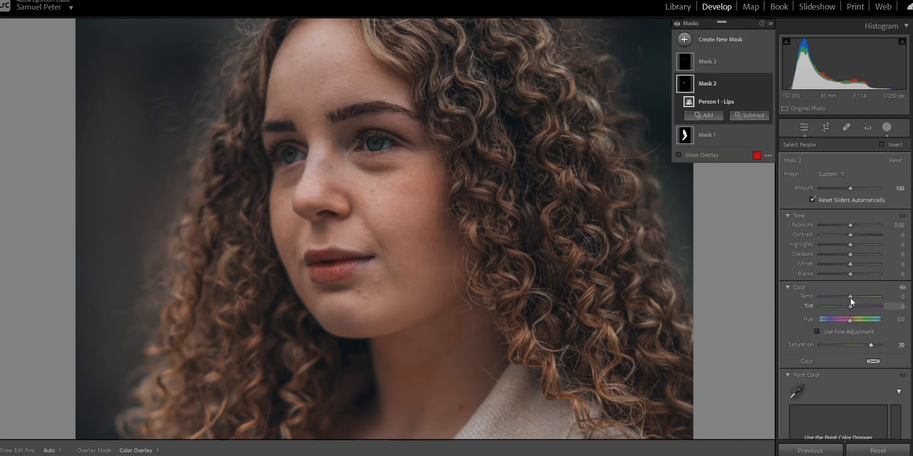
click(766, 84)
click(766, 84)
click(767, 84)
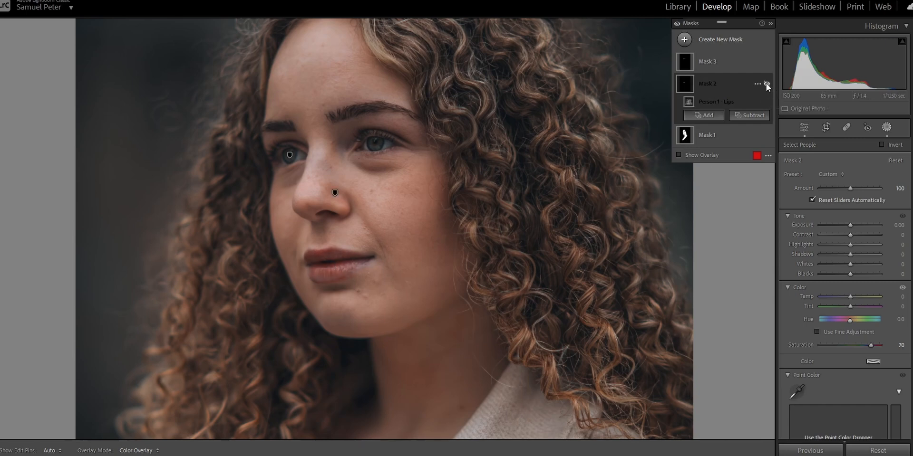
click(766, 84)
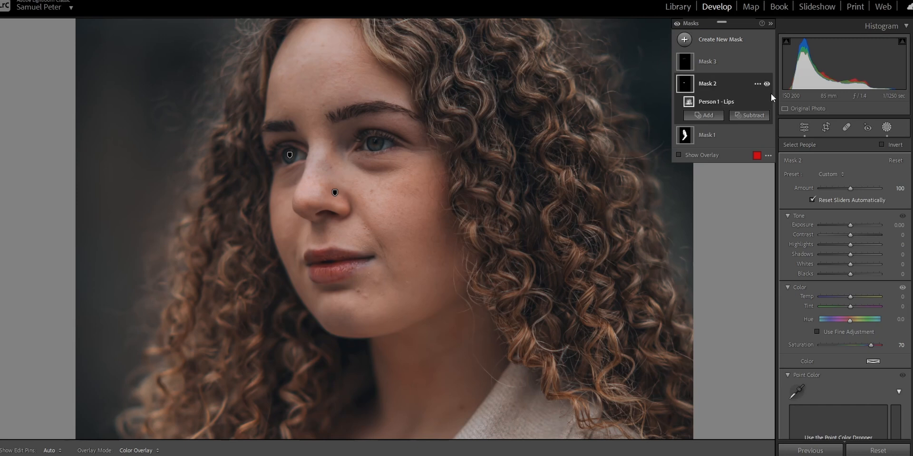
- Brighten the eyes by setting the eye mask's shadows to 100 and whites to 19, with the overlay hidden
click(701, 62)
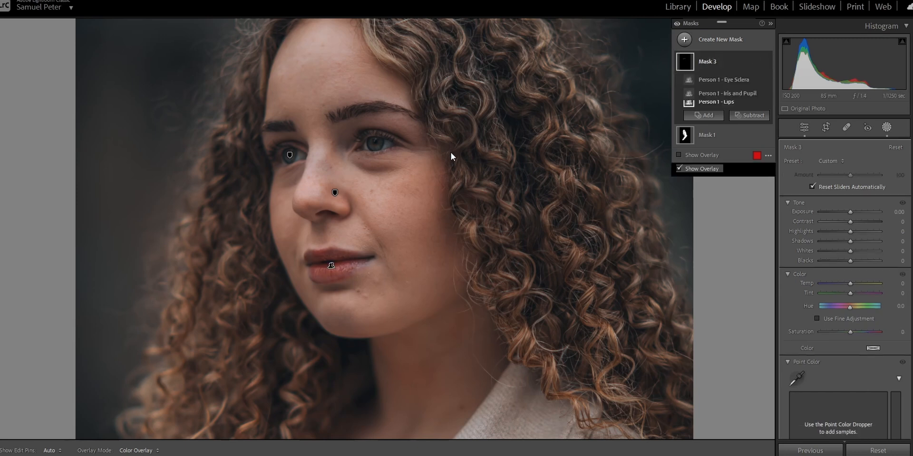
drag(450, 152, 447, 174)
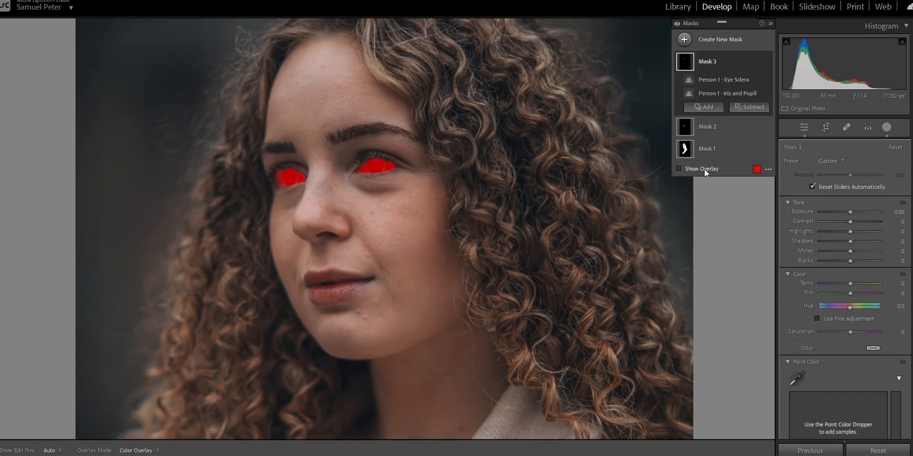
click(850, 242)
drag(850, 242, 903, 241)
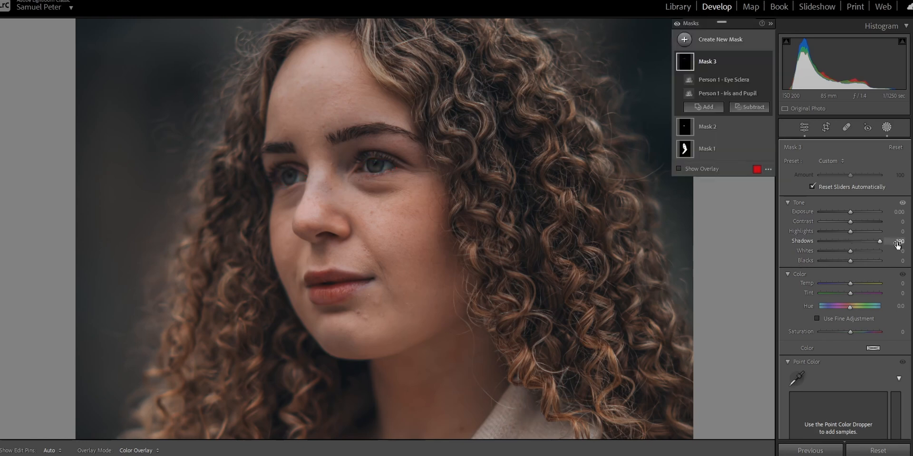
click(849, 252)
drag(850, 253, 855, 253)
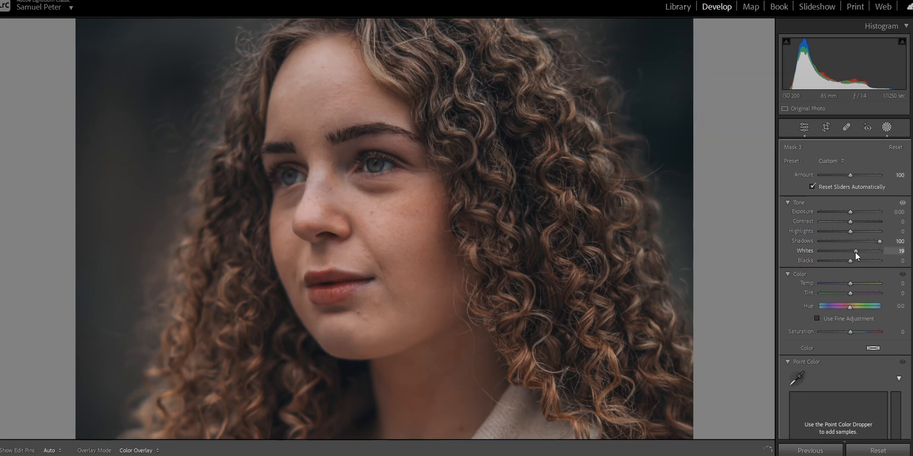
- Set the eye mask's texture to 100 and compare the eyes with that mask off and on
scroll(785, 338, down, 5)
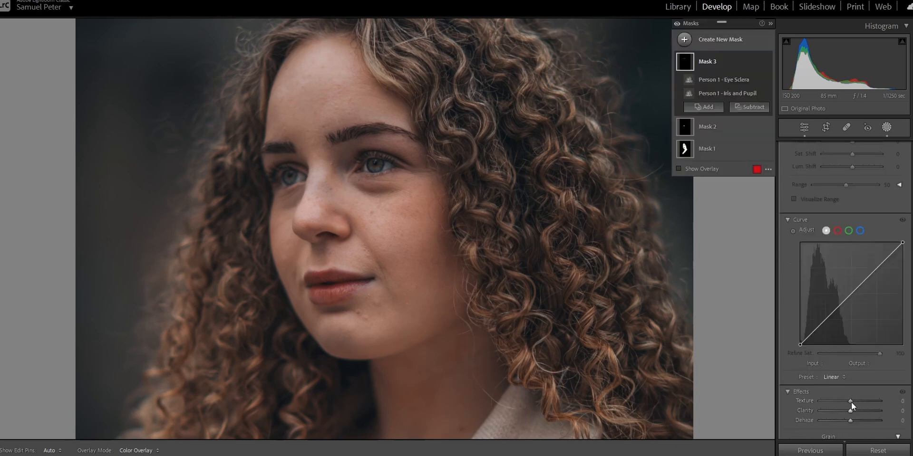
drag(852, 401, 885, 402)
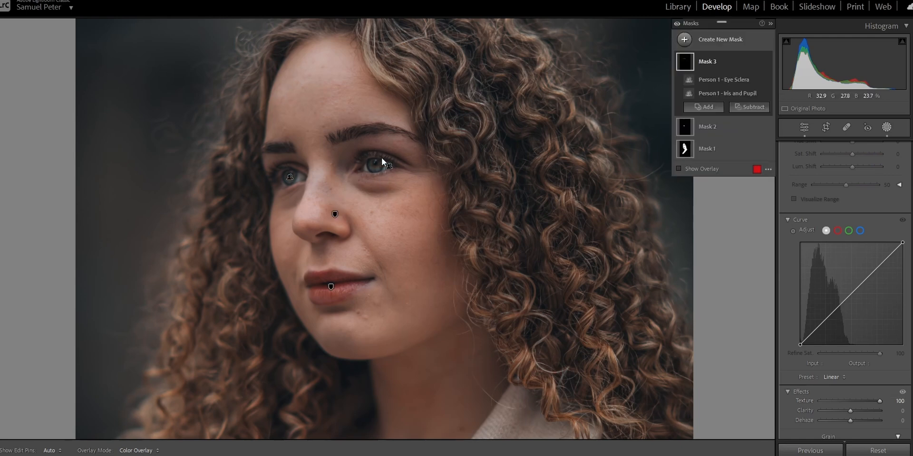
click(767, 62)
click(768, 62)
- Lower the eye mask's overall amount to 0 to compare its effect, and restore it to 100
scroll(832, 228, up, 10)
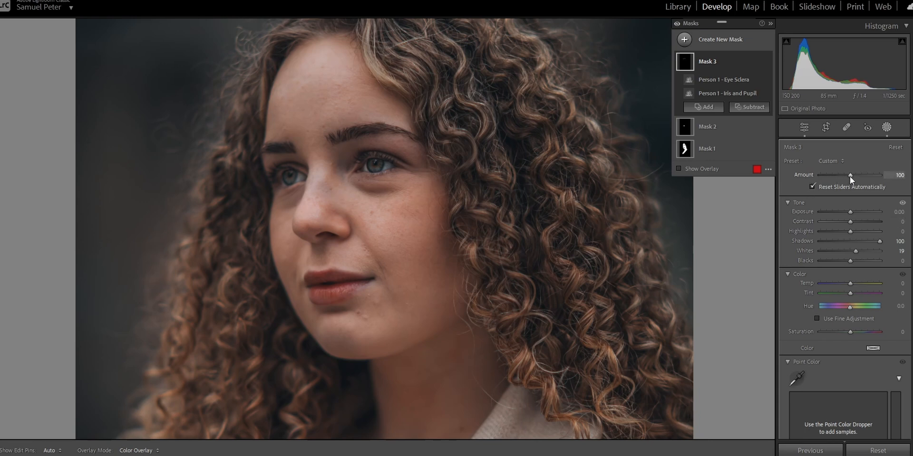
drag(849, 176, 809, 177)
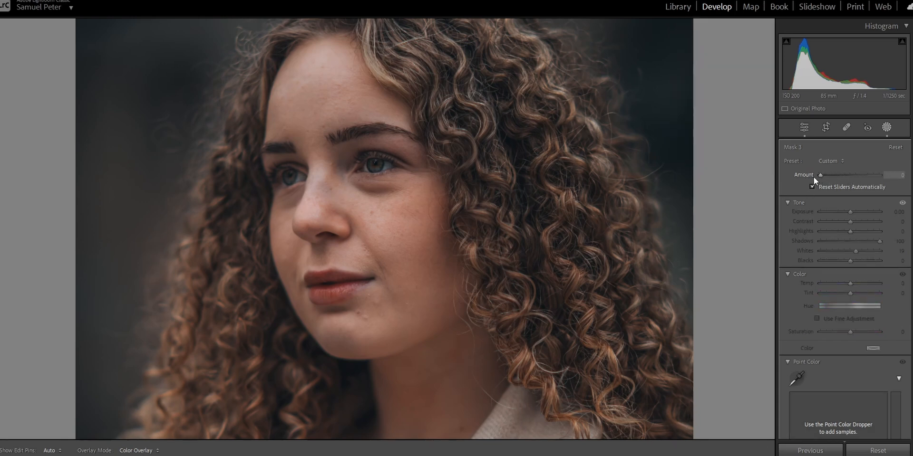
drag(814, 176, 891, 176)
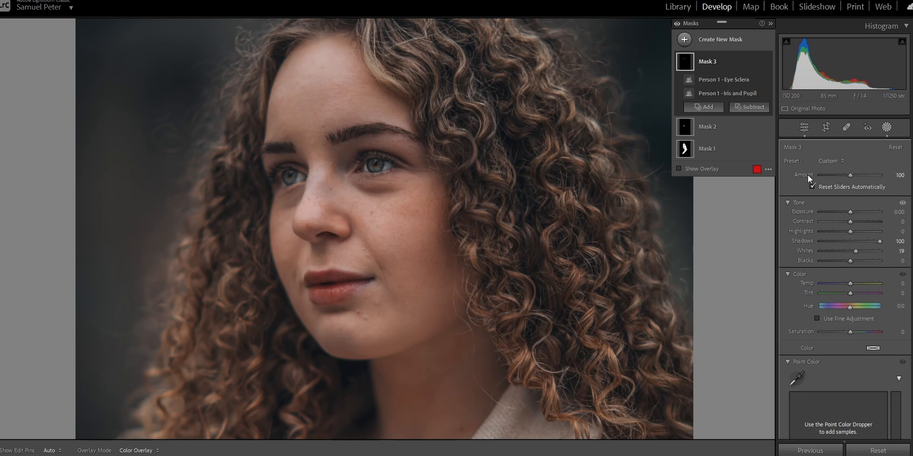
- Raise the eye mask's overall amount to 106 and check the eyes up close
click(850, 176)
drag(849, 176, 852, 175)
drag(383, 127, 414, 98)
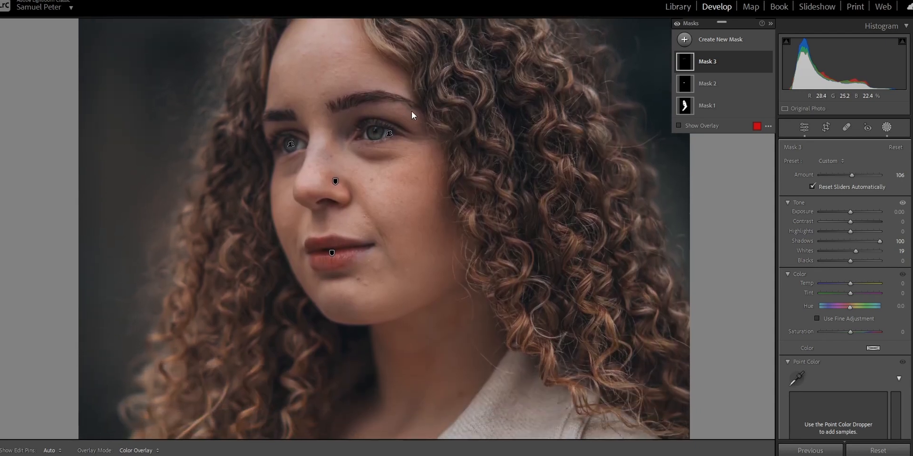
click(415, 112)
- Add a large radial gradient mask centred on the face with feather 96 and exposure 0.50, with the overlay hidden
click(722, 40)
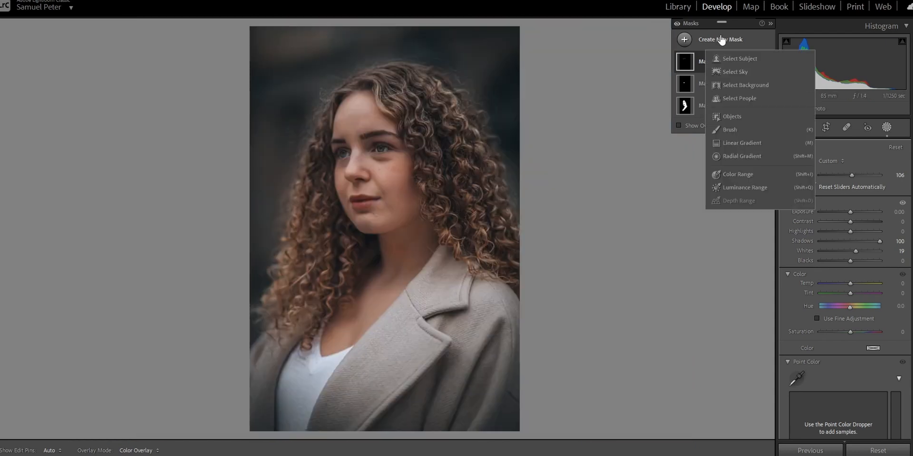
click(739, 157)
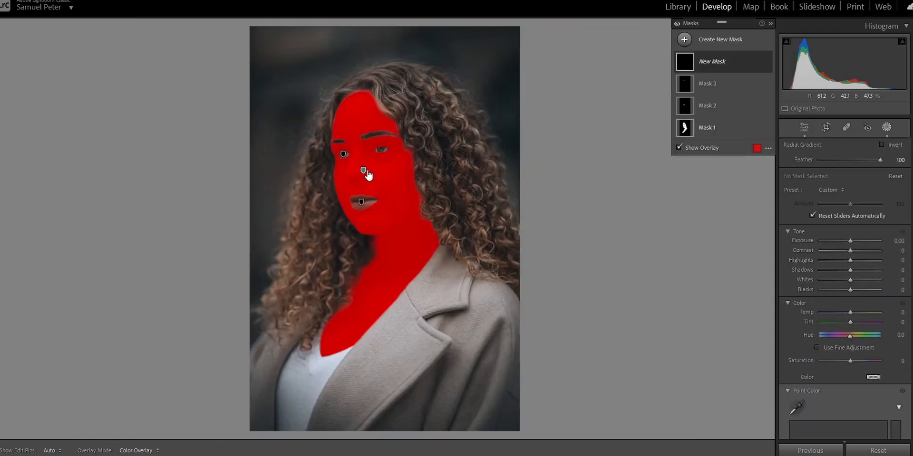
drag(363, 158, 561, 303)
drag(476, 228, 488, 237)
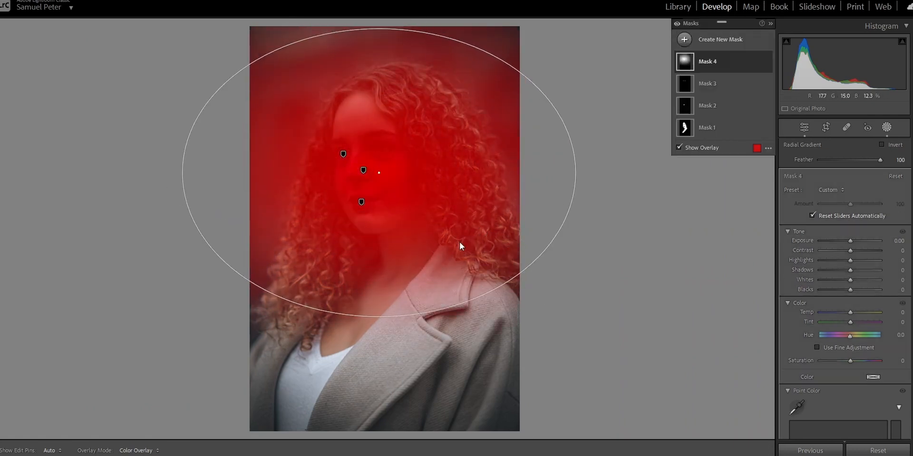
drag(379, 318, 379, 354)
drag(400, 205, 389, 195)
drag(369, 168, 370, 176)
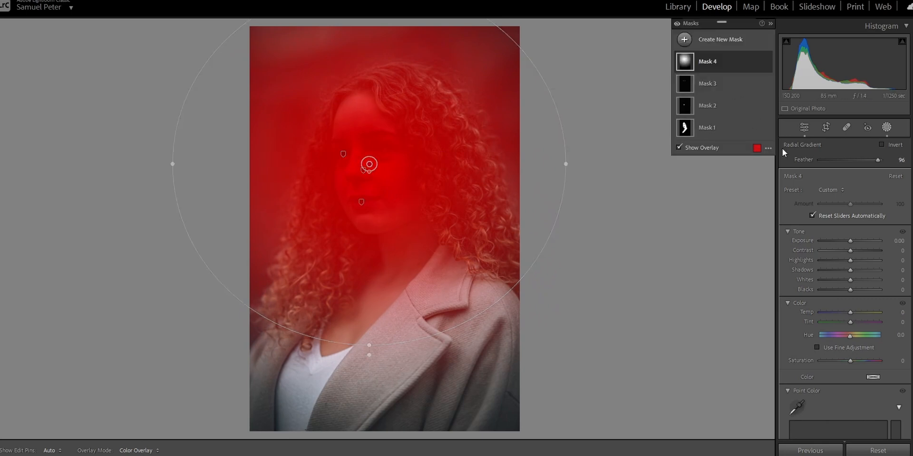
drag(850, 241, 853, 241)
key(o)
- Duplicate and invert the radial mask, and darken the surroundings with exposure -0.69 and blacks -16
right_click(758, 64)
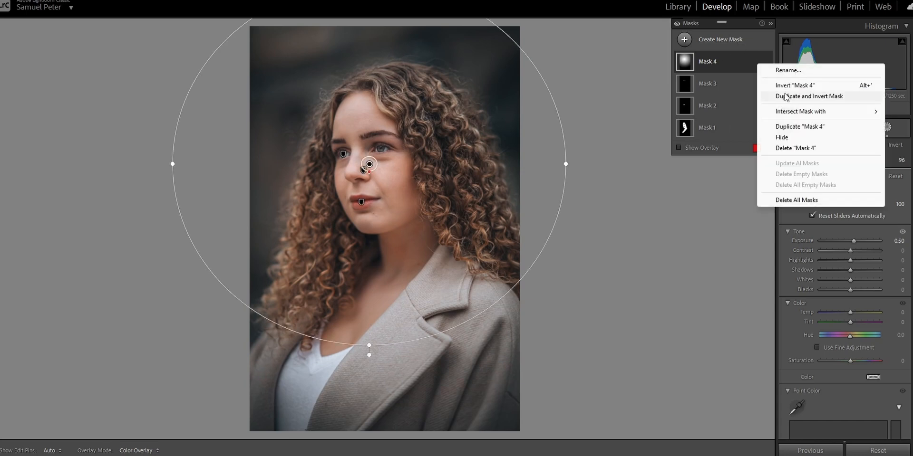
click(785, 96)
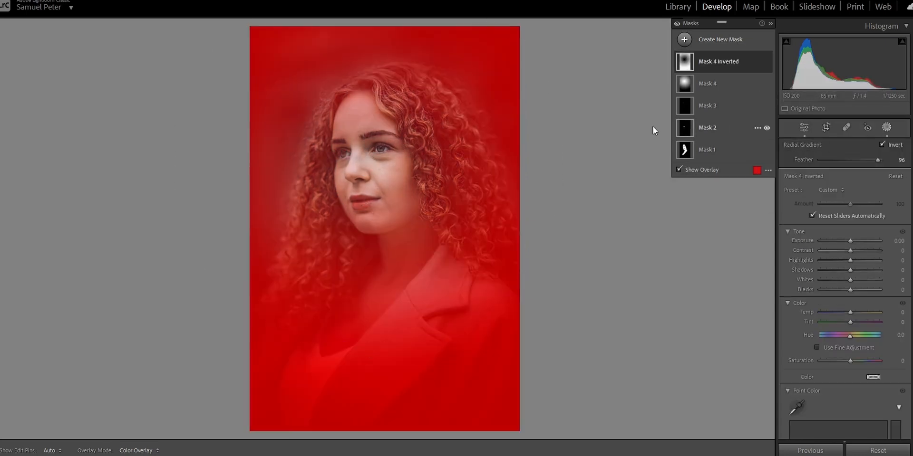
drag(851, 241, 845, 245)
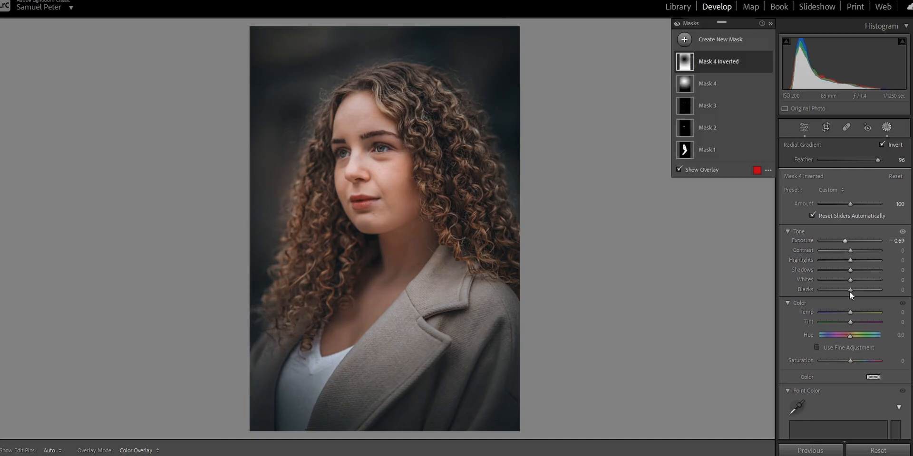
drag(849, 292, 846, 287)
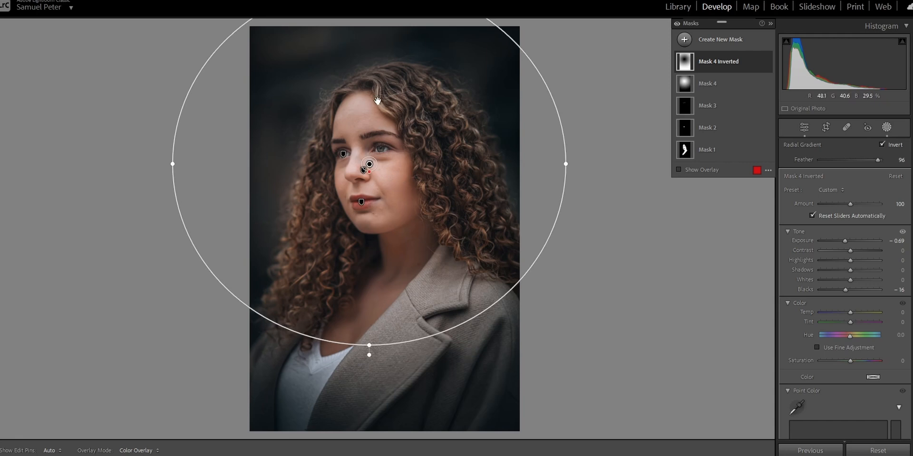
- Examine the face up close, and compare the whole portrait with all masks off and on
key(ctrl+equal)
key(ctrl+equal)
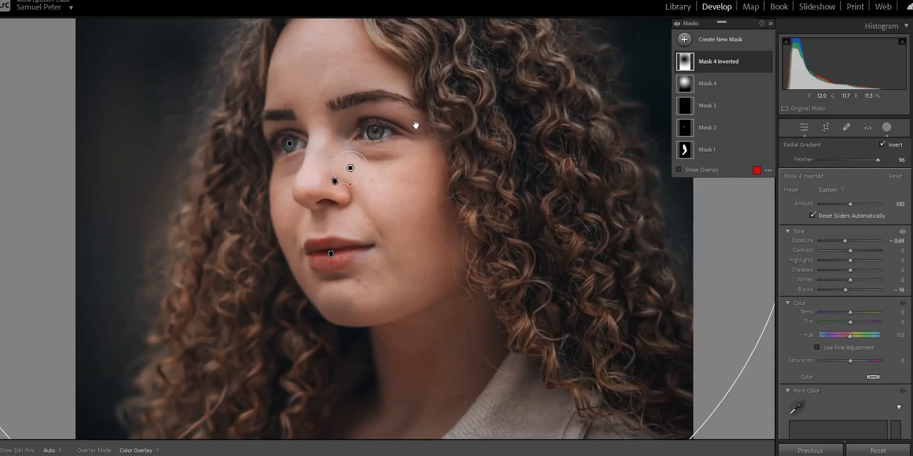
mouse_move(400, 138)
mouse_down()
mouse_move(407, 165)
mouse_move(407, 142)
mouse_up()
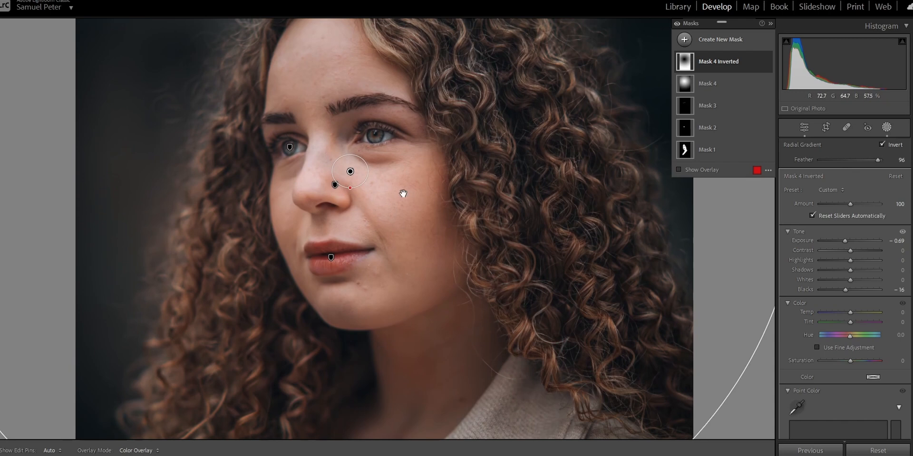
key(ctrl+minus)
key(ctrl+minus)
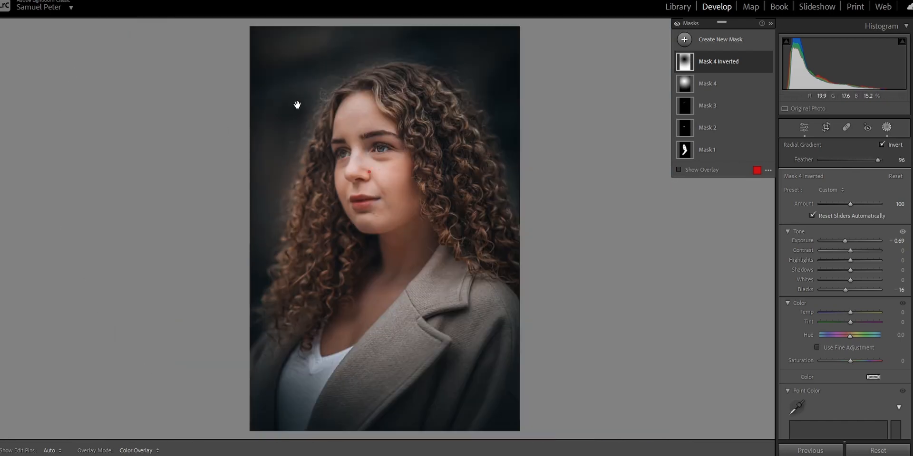
click(677, 24)
click(678, 24)
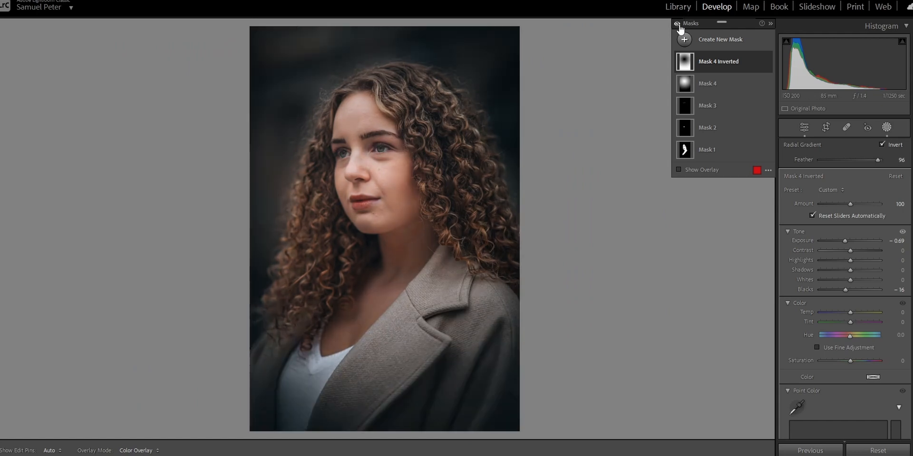
click(678, 24)
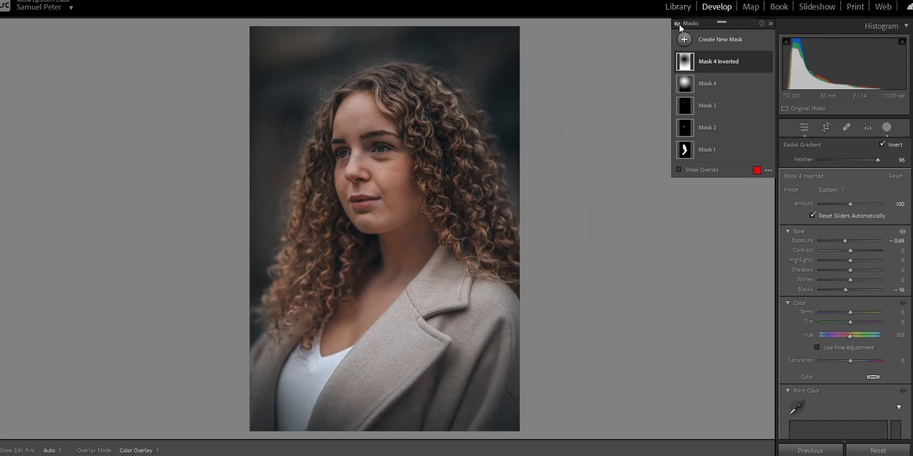
click(679, 25)
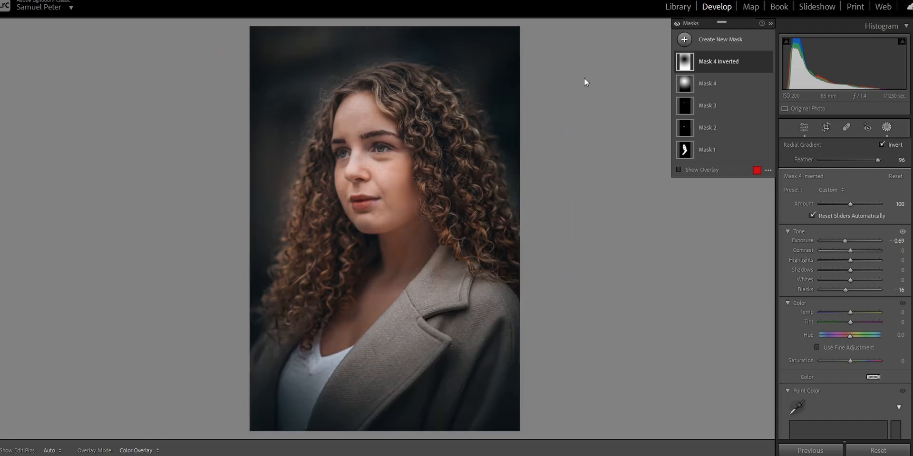
- Compare the original and edited portrait side by side, examining the face, hair and clothing up close
click(416, 187)
scroll(405, 172, up, 2)
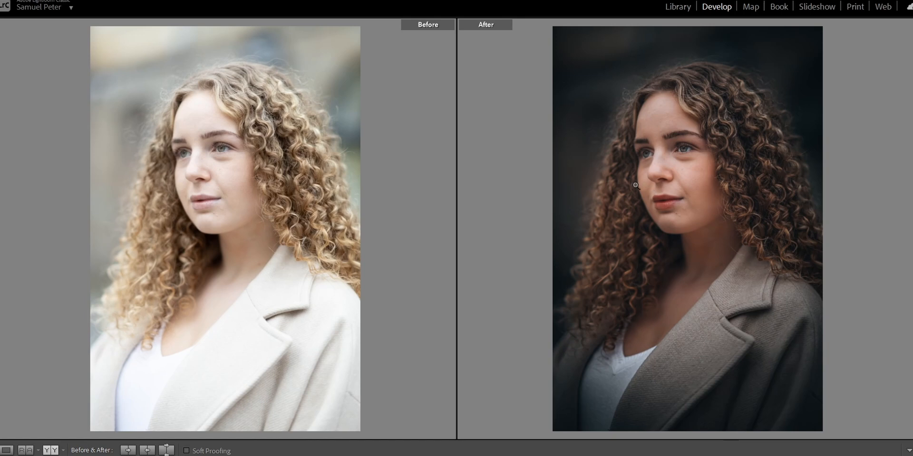
click(198, 246)
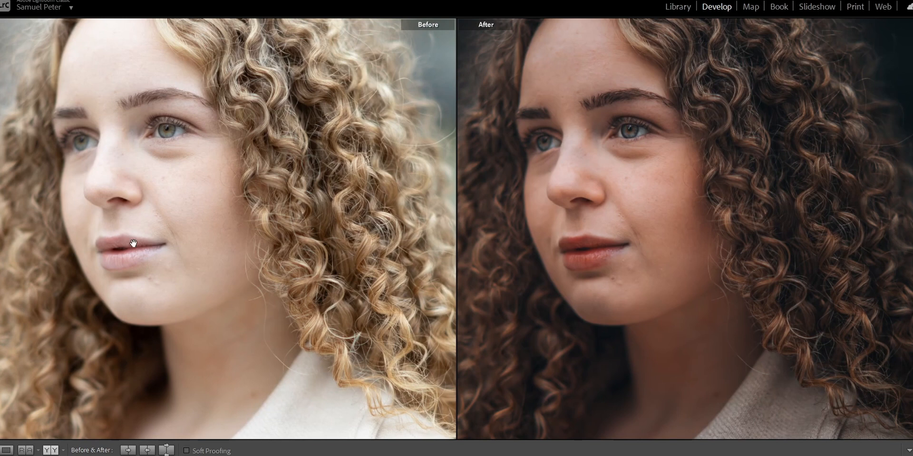
drag(133, 243, 212, 227)
drag(257, 288, 311, 176)
drag(142, 409, 177, 276)
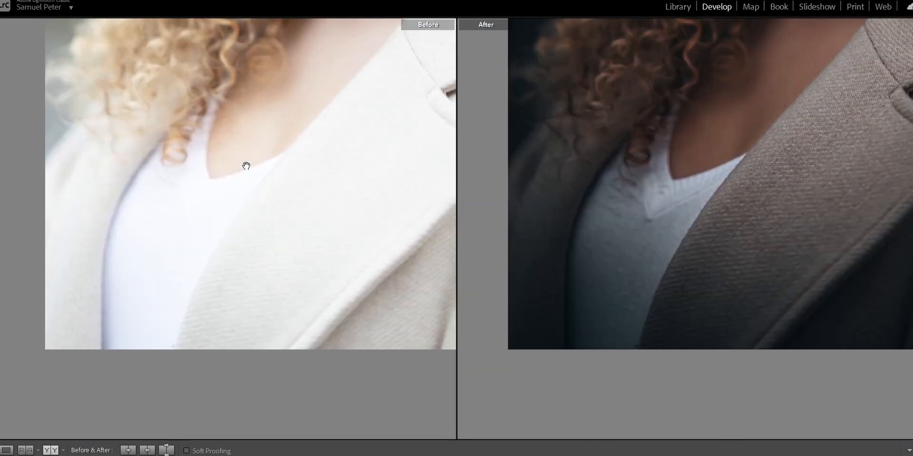
click(332, 99)
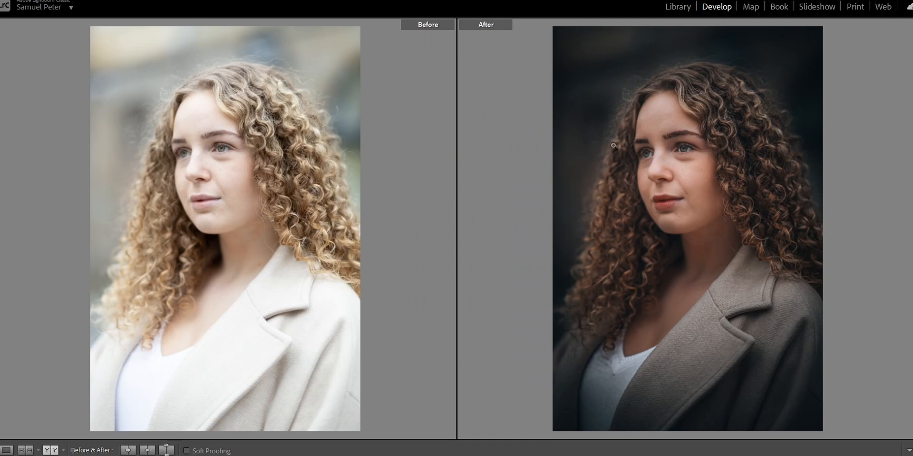